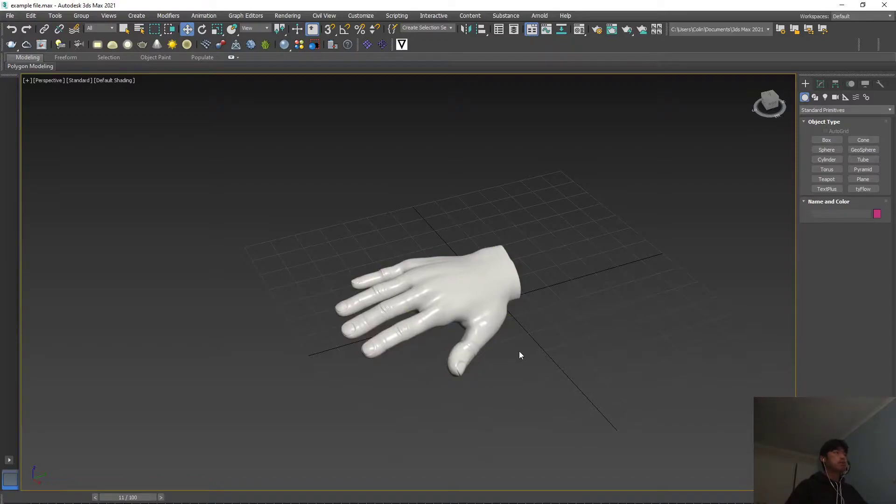
Create a tyFlow object on the ground grid beside the thumb side of the hand
{"action": "middle_click_drag", "start_coordinate": [517, 357], "coordinate": [518, 358]}
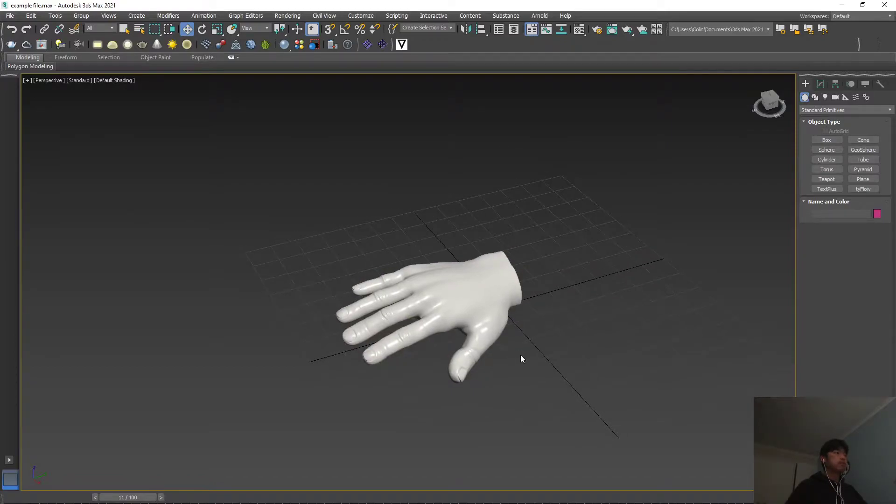
{"action": "left_click", "coordinate": [864, 189]}
{"action": "left_click", "coordinate": [652, 384]}
{"action": "left_click_drag", "start_coordinate": [652, 384], "coordinate": [672, 400]}
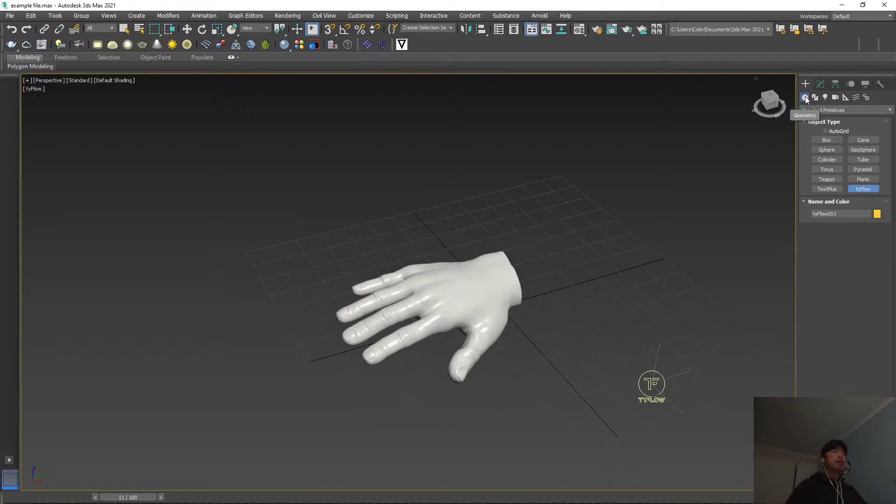
{"action": "middle_click_drag", "start_coordinate": [611, 322], "coordinate": [614, 326]}
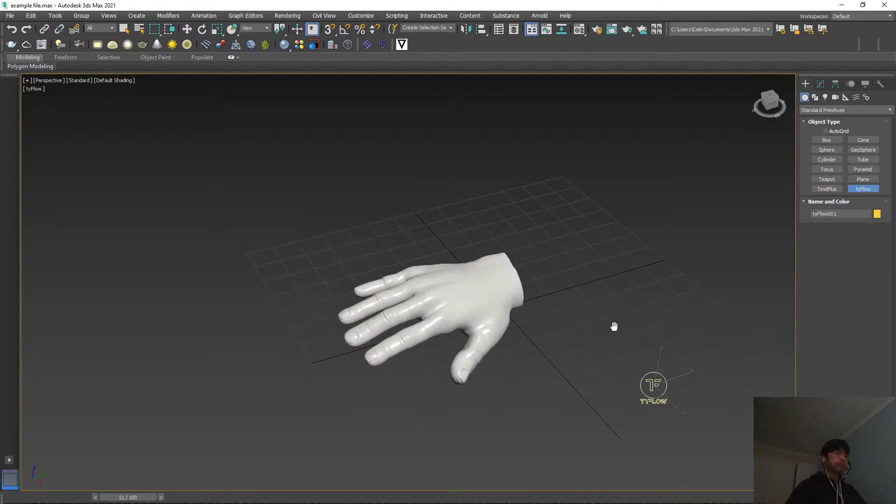
Open the tyFlow object's editor and arrange its window beside the hand so both are visible
{"action": "left_click", "coordinate": [822, 84]}
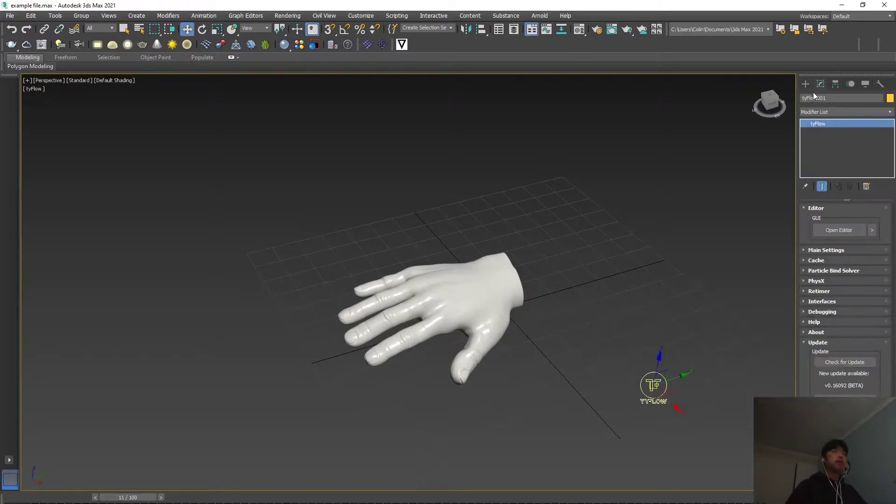
{"action": "left_click", "coordinate": [827, 231]}
{"action": "left_click_drag", "start_coordinate": [485, 110], "coordinate": [336, 122]}
{"action": "left_click_drag", "start_coordinate": [569, 269], "coordinate": [441, 269]}
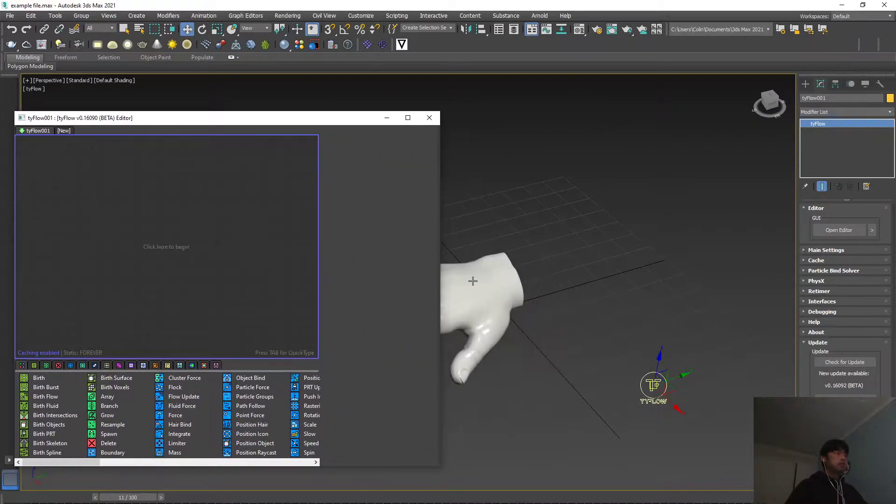
{"action": "middle_click_drag", "start_coordinate": [628, 307], "coordinate": [690, 309]}
{"action": "left_click", "coordinate": [480, 243]}
{"action": "left_click_drag", "start_coordinate": [441, 243], "coordinate": [464, 244]}
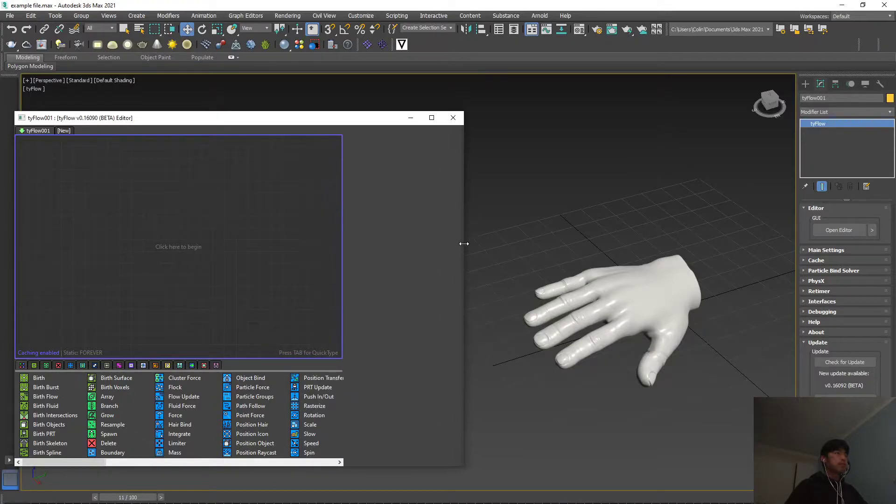
{"action": "left_click_drag", "start_coordinate": [266, 121], "coordinate": [285, 116]}
{"action": "middle_click_drag", "start_coordinate": [548, 362], "coordinate": [559, 362]}
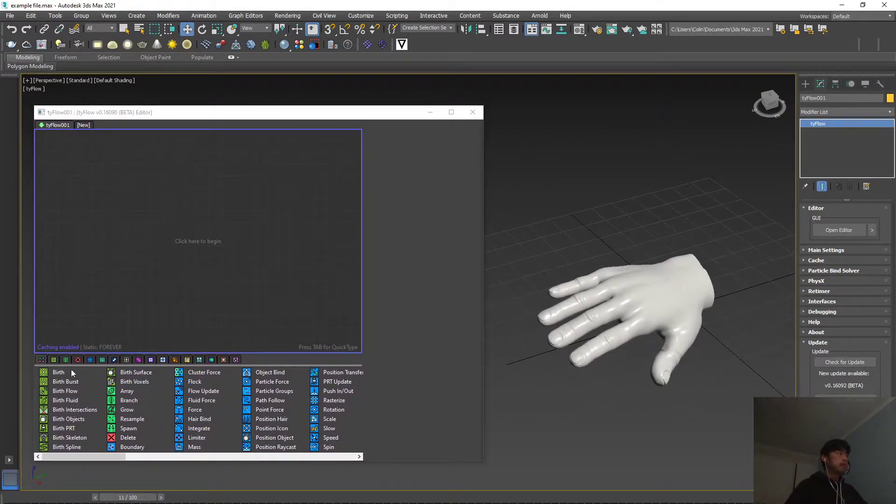
Add a Birth operator as a new event, emitting a total of 2000 particles with the end frame at 0
{"action": "left_click_drag", "start_coordinate": [70, 372], "coordinate": [100, 324]}
{"action": "left_click_drag", "start_coordinate": [159, 230], "coordinate": [159, 230]}
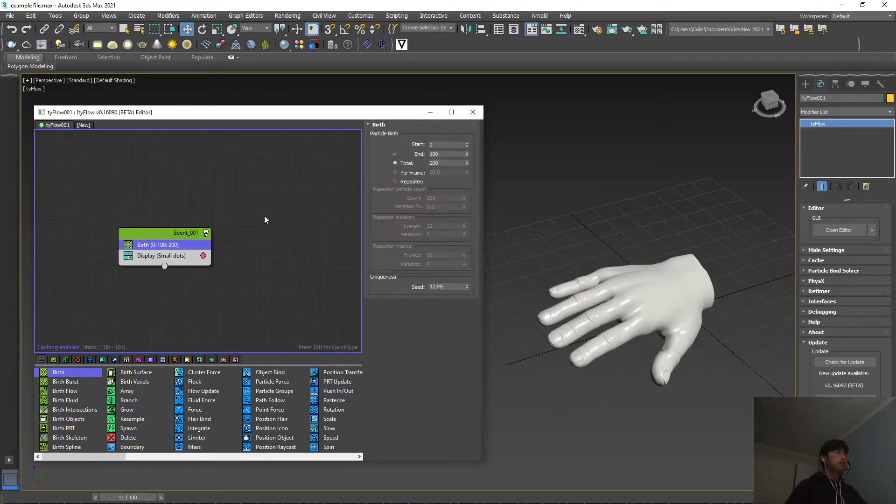
{"action": "left_click_drag", "start_coordinate": [447, 163], "coordinate": [423, 168]}
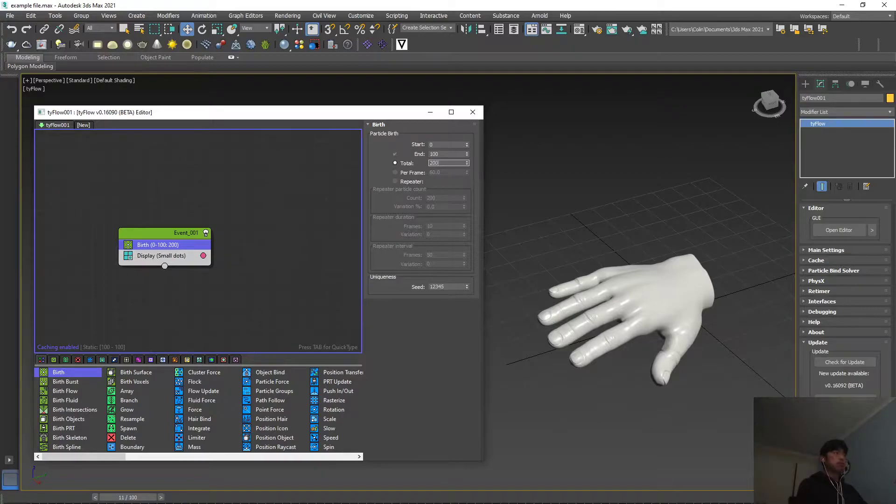
{"action": "left_click", "coordinate": [442, 154]}
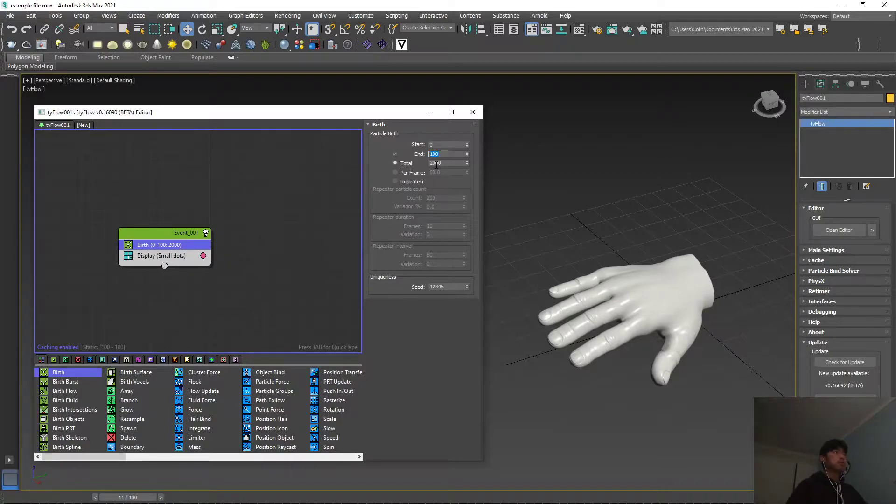
{"action": "type", "text": "0"}
{"action": "key", "text": "Return"}
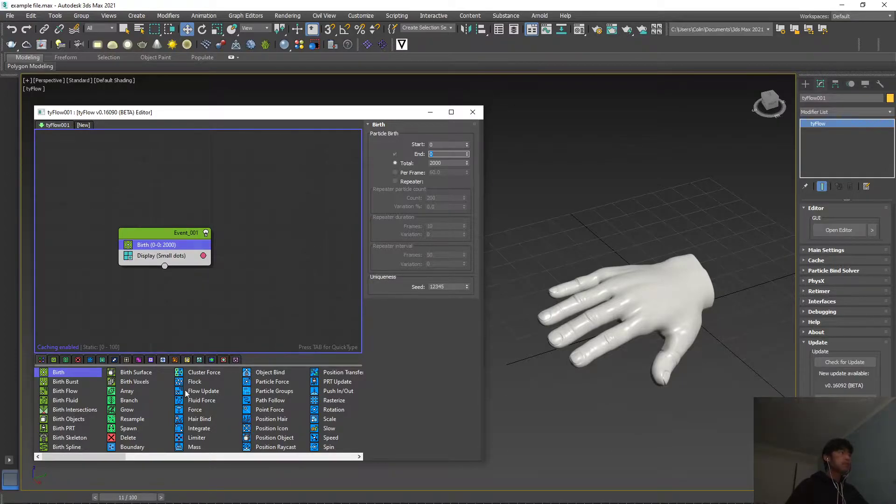
Add a Position Object operator below Birth and assign the hand mesh as its object
{"action": "left_click_drag", "start_coordinate": [75, 456], "coordinate": [102, 457]}
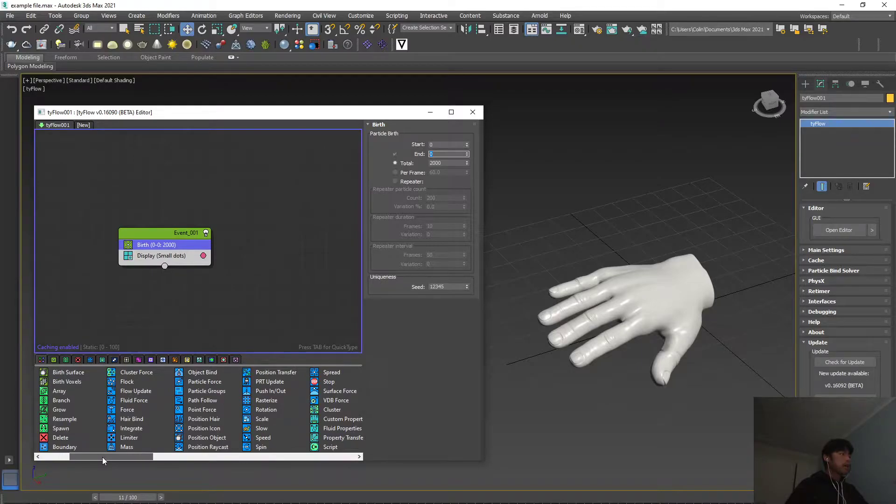
{"action": "left_click_drag", "start_coordinate": [202, 441], "coordinate": [149, 251]}
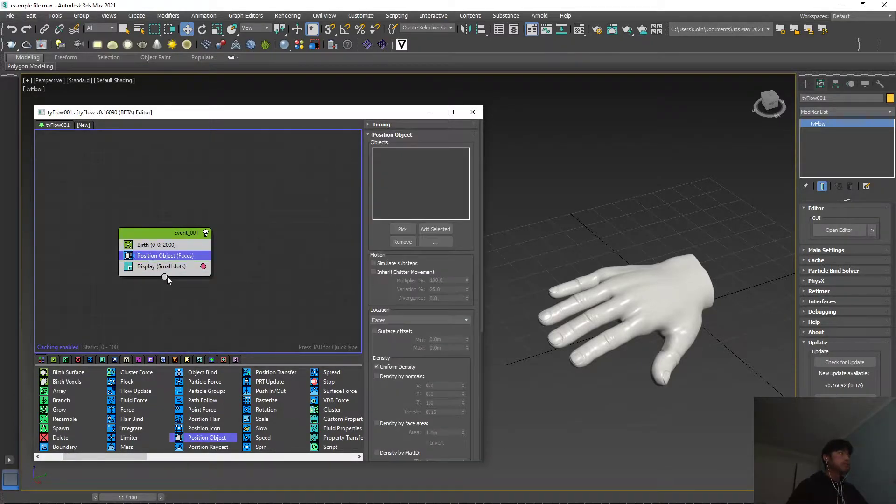
{"action": "left_click", "coordinate": [402, 229]}
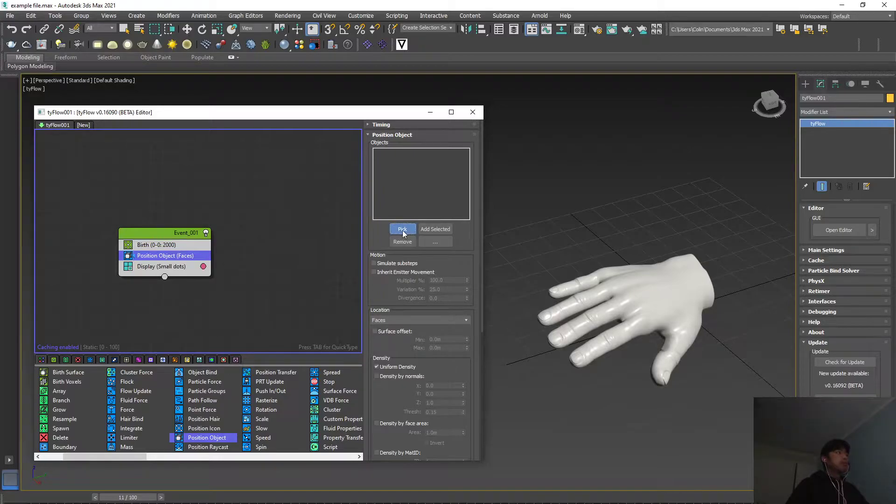
{"action": "left_click", "coordinate": [628, 333]}
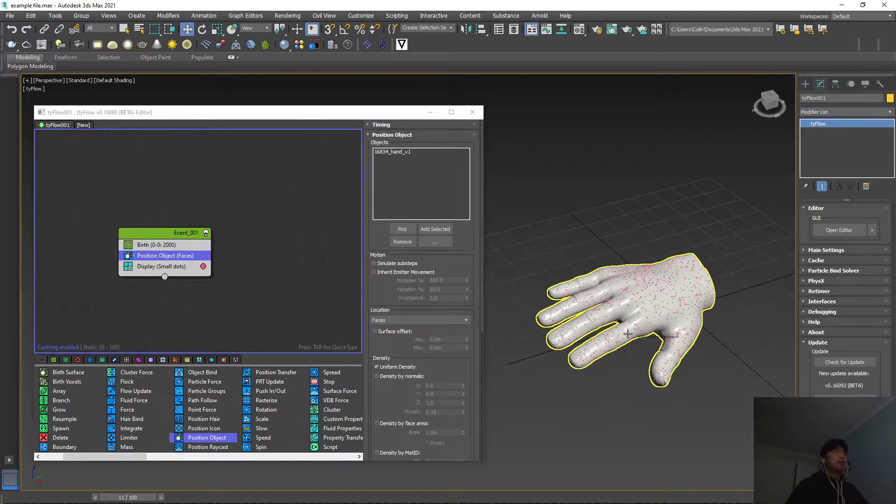
Make the hand mesh non-renderable and display it as a box in its object properties
{"action": "scroll", "coordinate": [617, 338], "scroll_direction": "up", "scroll_amount": 3}
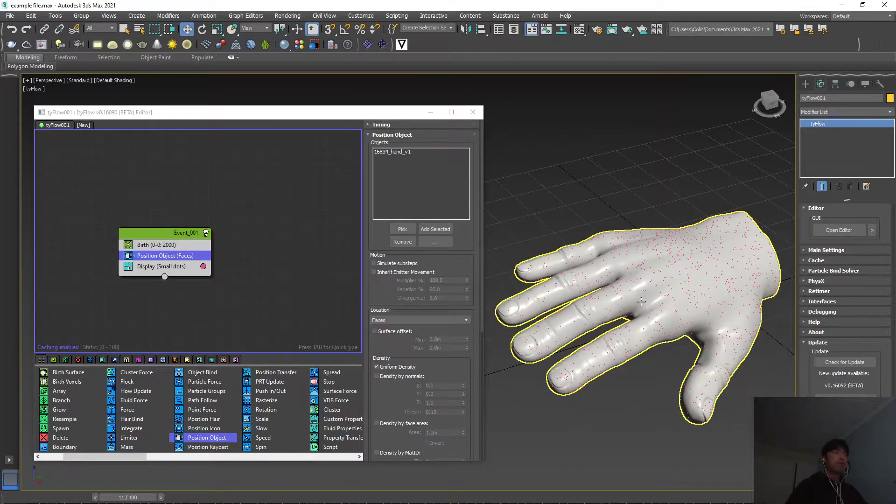
{"action": "left_click", "coordinate": [639, 302]}
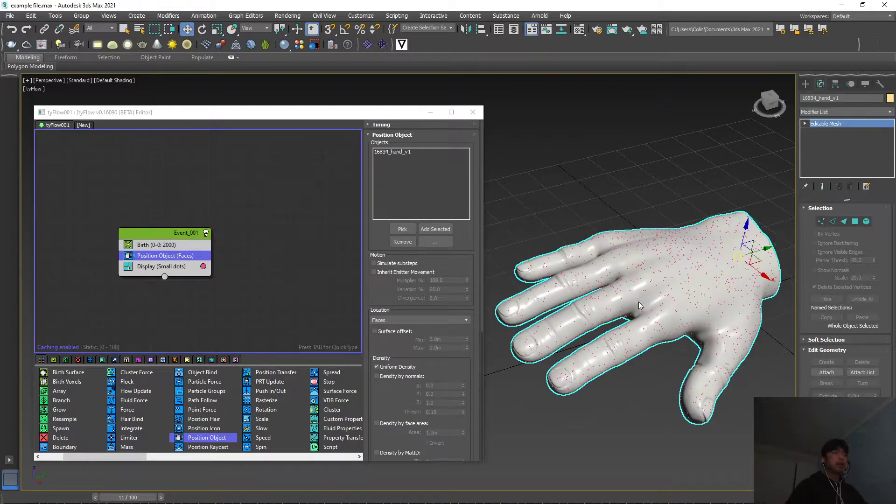
{"action": "right_click", "coordinate": [638, 300]}
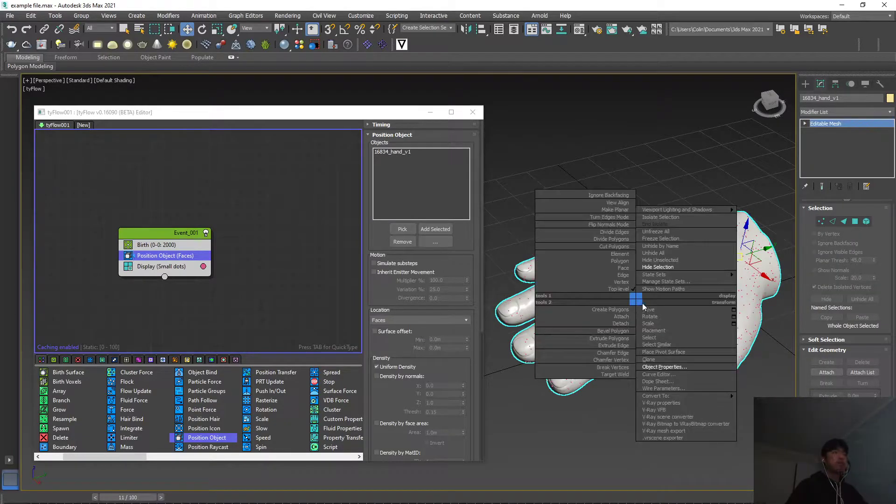
{"action": "left_click", "coordinate": [672, 367]}
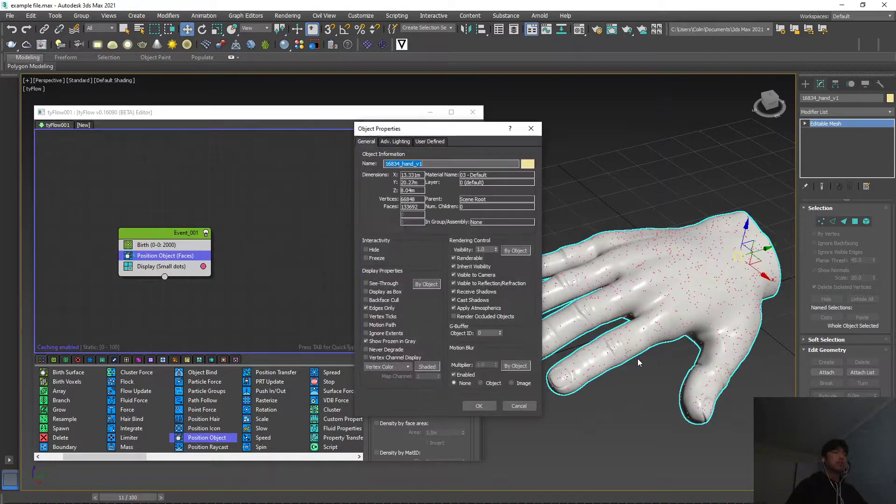
{"action": "left_click", "coordinate": [453, 258]}
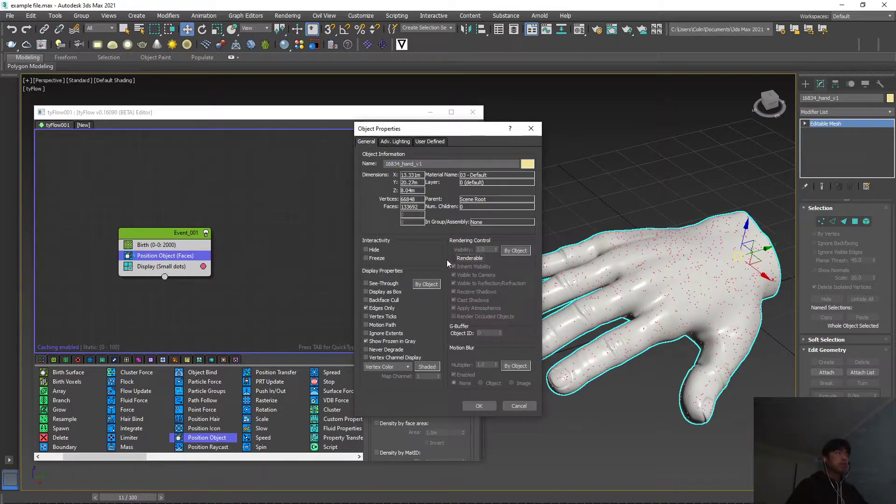
{"action": "left_click", "coordinate": [366, 291]}
{"action": "left_click", "coordinate": [479, 406]}
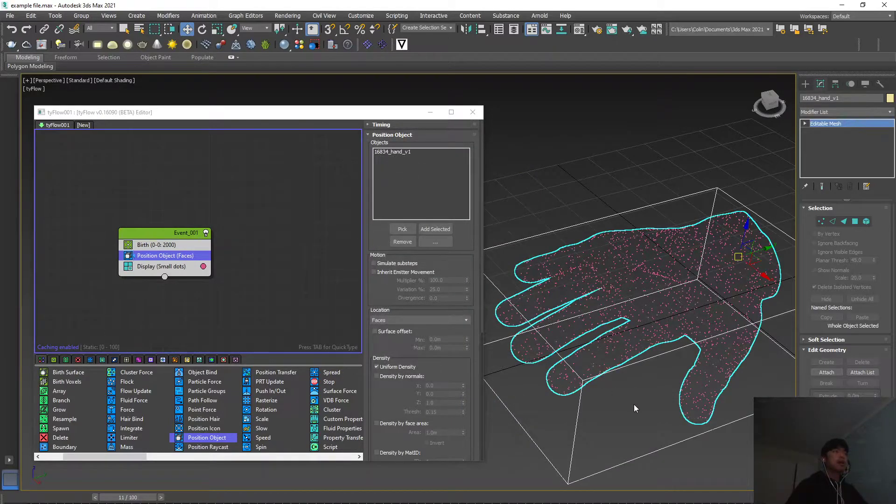
{"action": "middle_click_drag", "start_coordinate": [634, 404], "coordinate": [629, 408]}
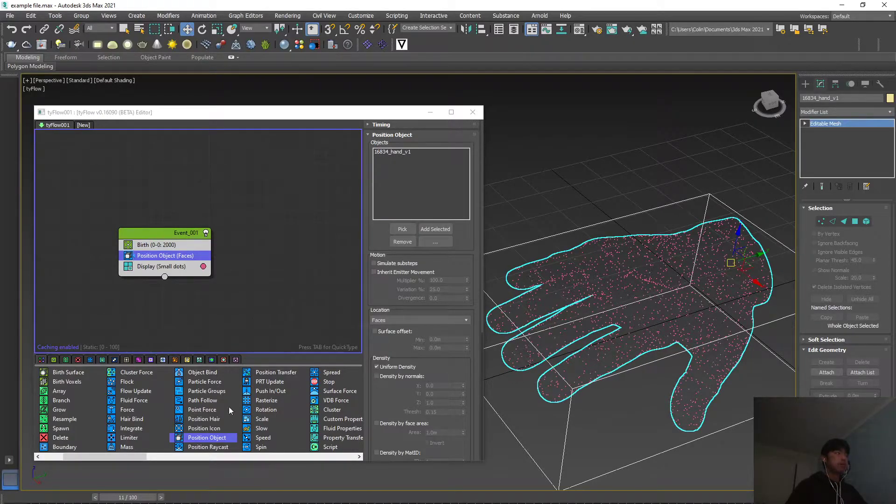
Add a Speed operator below Position Object, and scrub the animation back to frame 0 to preview the particle motion
{"action": "left_click_drag", "start_coordinate": [265, 442], "coordinate": [154, 265]}
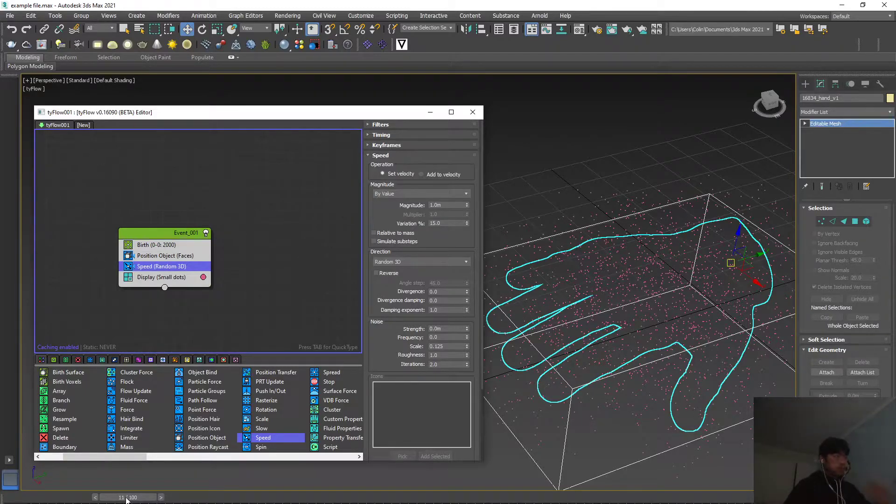
{"action": "left_click_drag", "start_coordinate": [131, 498], "coordinate": [45, 498]}
{"action": "scroll", "coordinate": [647, 386], "scroll_direction": "down", "scroll_amount": 4}
{"action": "key", "text": "w"}
{"action": "scroll", "coordinate": [634, 361], "scroll_direction": "up", "scroll_amount": 2}
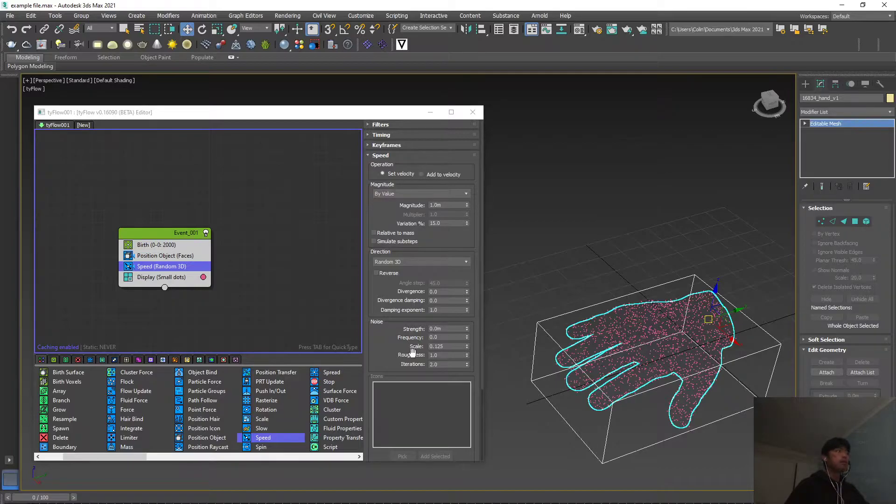
Add an Object Bind operator above Speed, assign the hand mesh to it, set Lock to Surface, and preview the motion
{"action": "left_click_drag", "start_coordinate": [201, 372], "coordinate": [188, 364]}
{"action": "left_click_drag", "start_coordinate": [150, 287], "coordinate": [165, 256]}
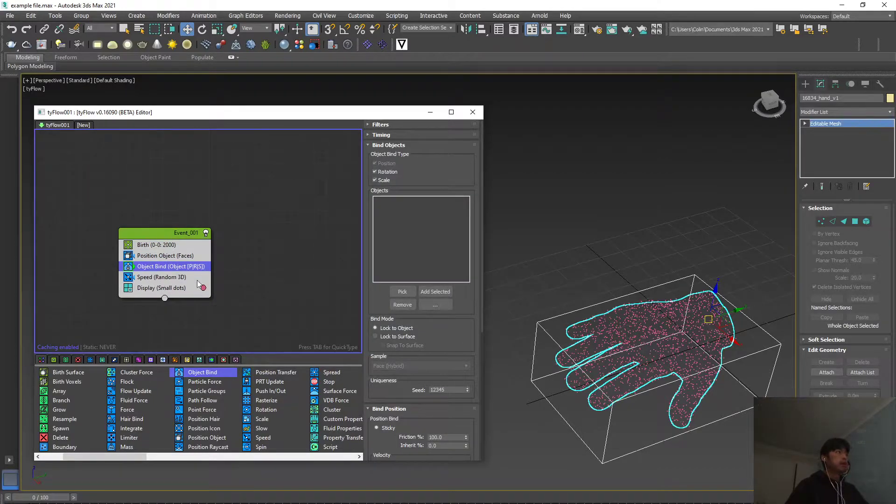
{"action": "left_click", "coordinate": [401, 291]}
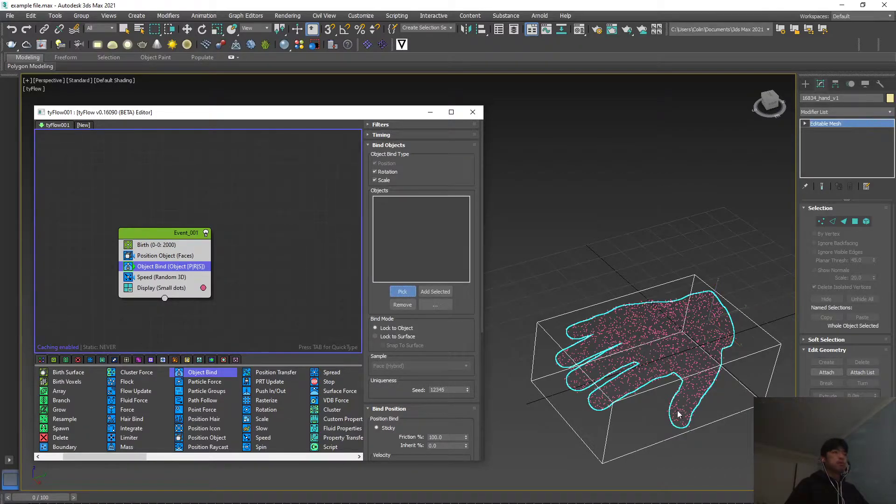
{"action": "left_click", "coordinate": [681, 434]}
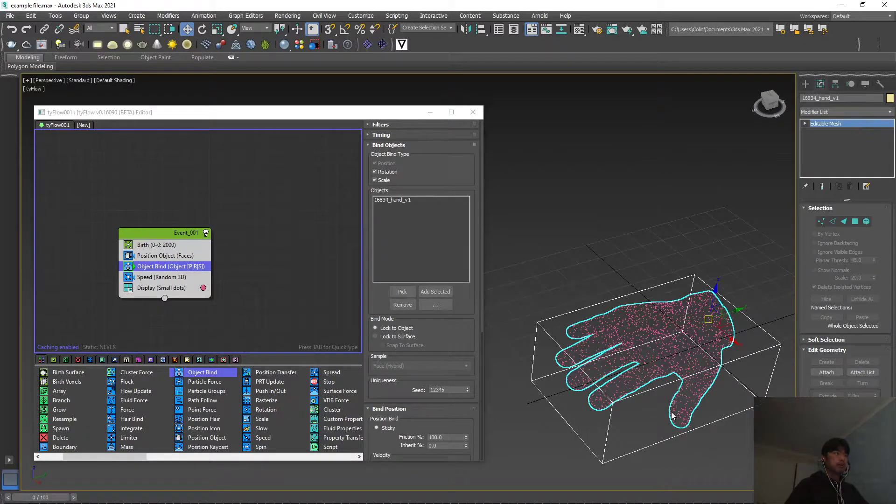
{"action": "middle_click_drag", "start_coordinate": [682, 432], "coordinate": [663, 405]}
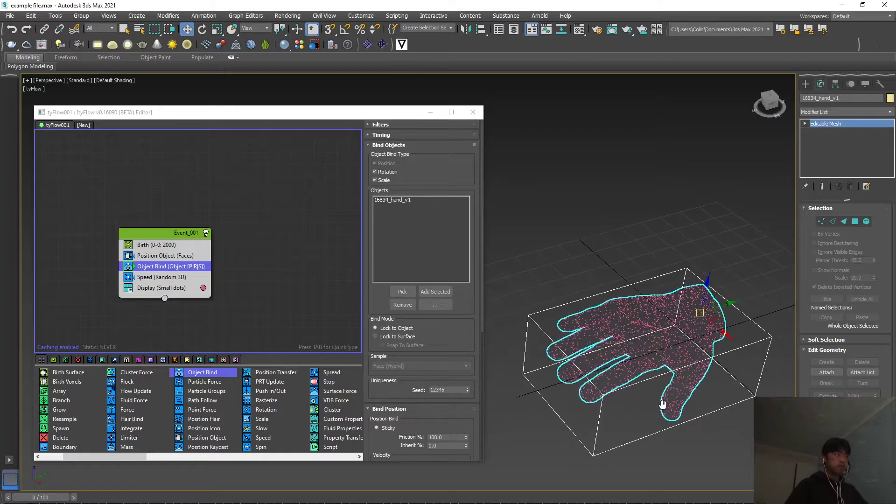
{"action": "left_click", "coordinate": [375, 336]}
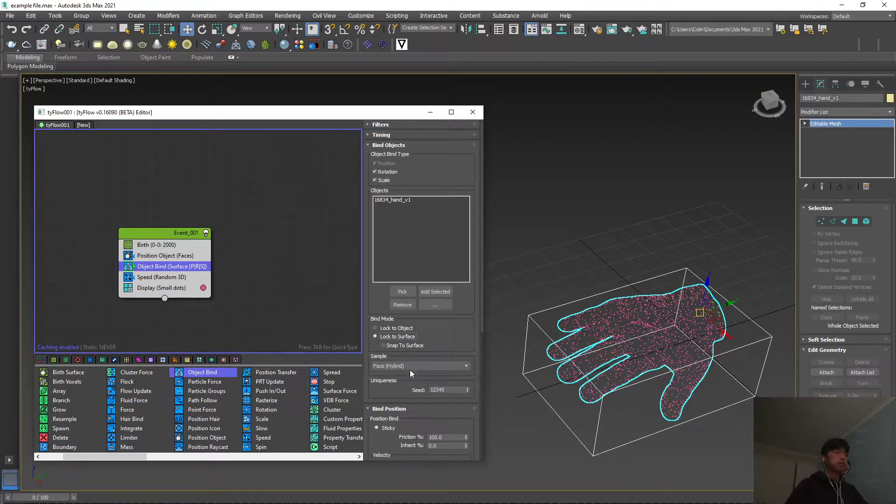
{"action": "mouse_move", "coordinate": [54, 497]}
{"action": "left_mouse_down"}
{"action": "mouse_move", "coordinate": [298, 489]}
{"action": "mouse_move", "coordinate": [724, 496]}
{"action": "mouse_move", "coordinate": [46, 498]}
{"action": "left_mouse_up"}
{"action": "key", "text": "w"}
Set the Object Bind's position friction to 0% and scrub the animation to check the particles' movement
{"action": "left_click_drag", "start_coordinate": [482, 323], "coordinate": [482, 387]}
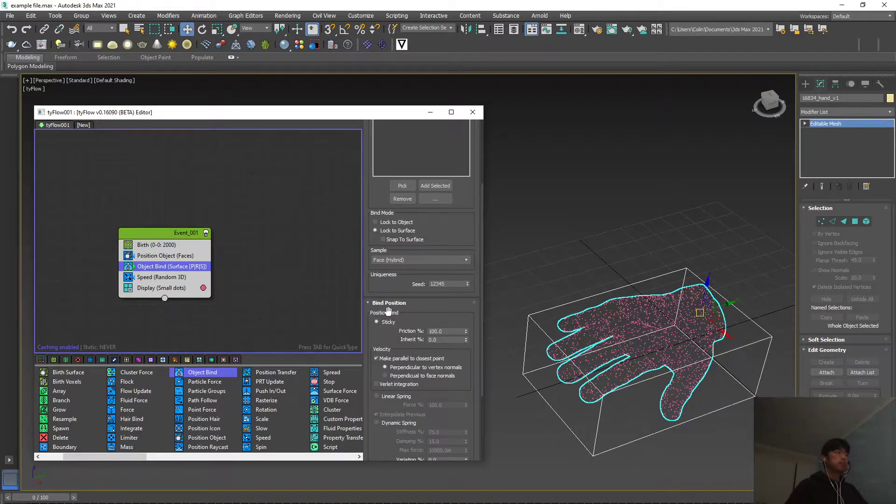
{"action": "left_click", "coordinate": [444, 332]}
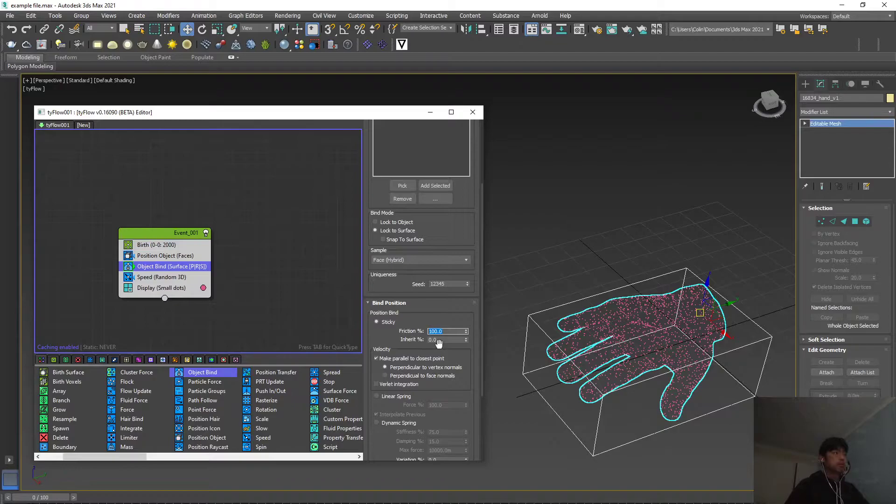
{"action": "type", "text": "0"}
{"action": "key", "text": "Return"}
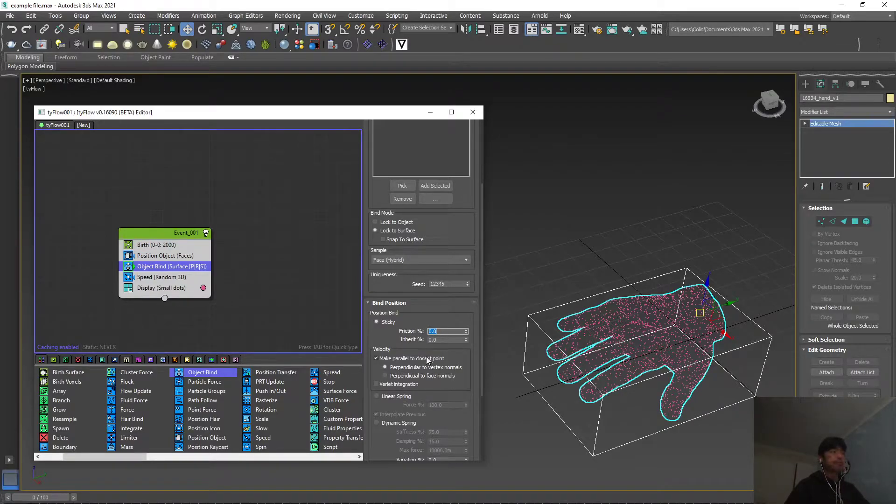
{"action": "mouse_move", "coordinate": [47, 498]}
{"action": "left_mouse_down"}
{"action": "mouse_move", "coordinate": [777, 498]}
{"action": "mouse_move", "coordinate": [41, 498]}
{"action": "left_mouse_up"}
{"action": "key", "text": "w"}
Add a Spline Paths operator below Speed and create a new spline path object for it
{"action": "left_click_drag", "start_coordinate": [118, 459], "coordinate": [265, 451]}
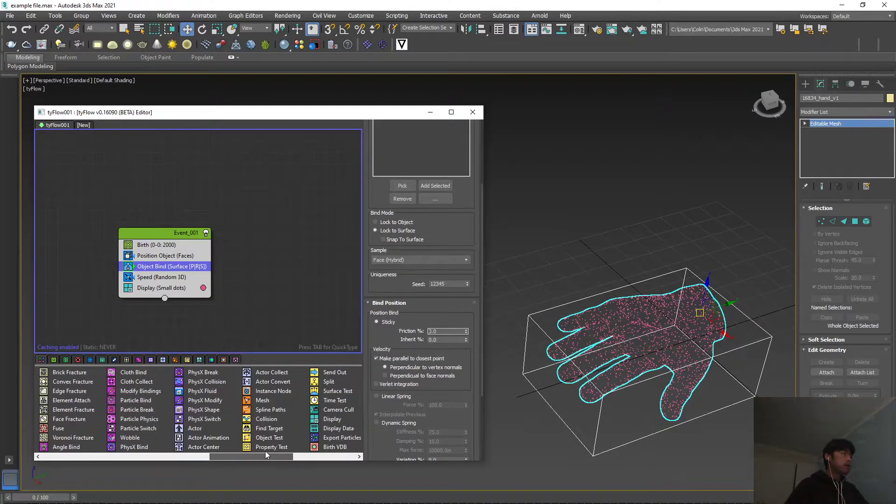
{"action": "left_click_drag", "start_coordinate": [278, 410], "coordinate": [147, 284]}
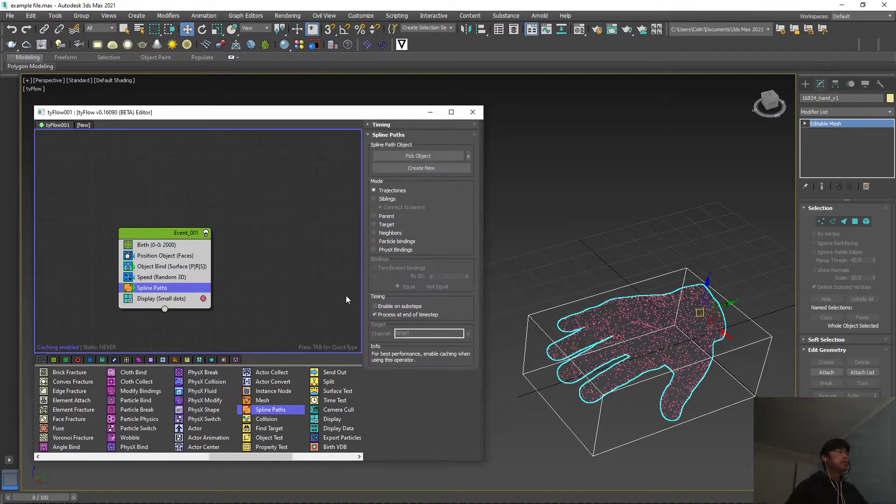
{"action": "left_click", "coordinate": [421, 171]}
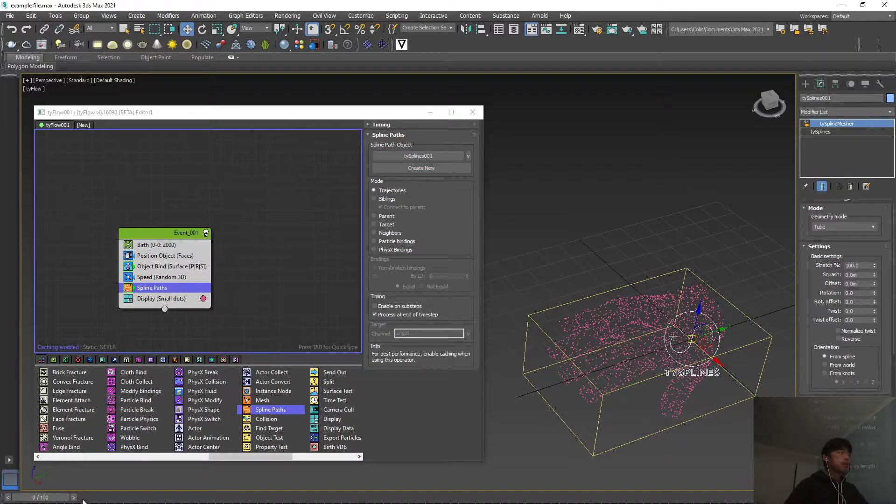
Scrub the animation to frame 7, examine the spline trails across the hand up close, and clear the selection
{"action": "left_click_drag", "start_coordinate": [37, 498], "coordinate": [91, 500]}
{"action": "key", "text": "w"}
{"action": "scroll", "coordinate": [348, 487], "scroll_direction": "up", "scroll_amount": 5}
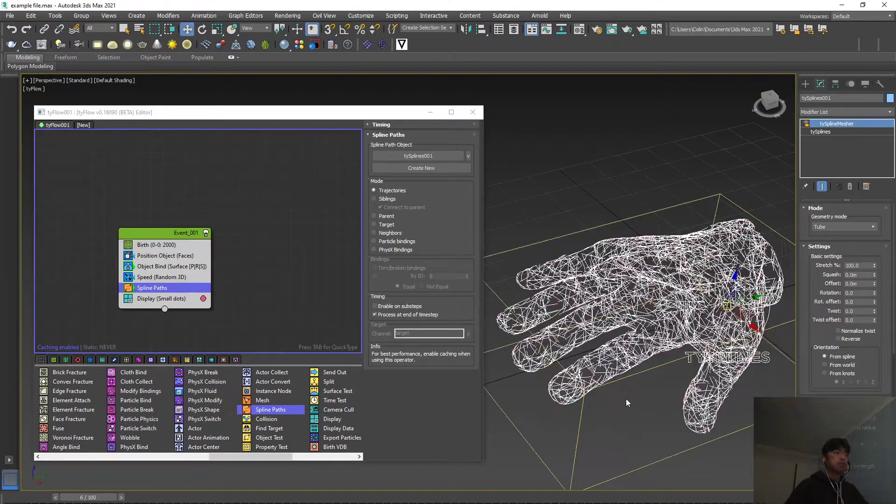
{"action": "left_click_drag", "start_coordinate": [101, 500], "coordinate": [125, 500]}
{"action": "left_click_drag", "start_coordinate": [133, 499], "coordinate": [106, 499]}
{"action": "key", "text": "w"}
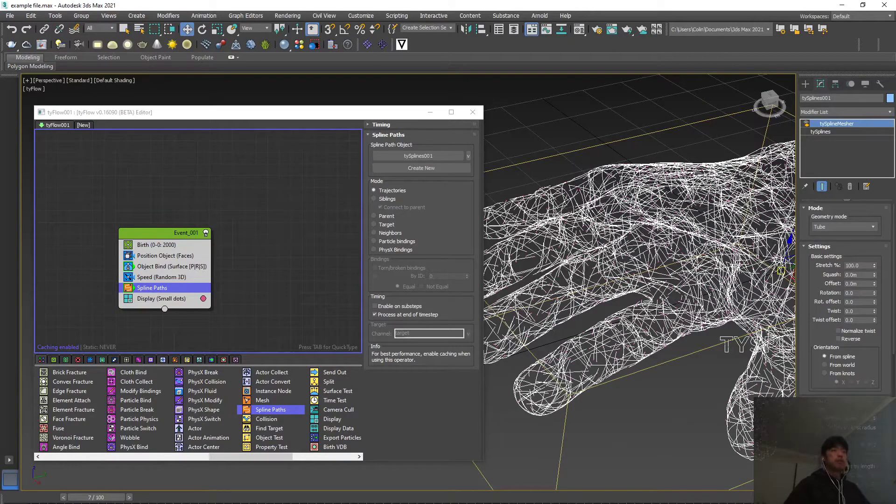
{"action": "scroll", "coordinate": [690, 394], "scroll_direction": "down", "scroll_amount": 5}
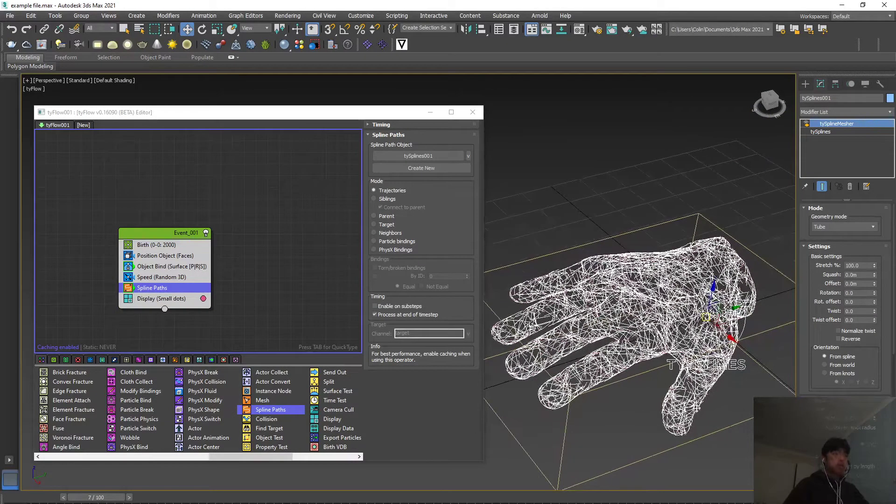
{"action": "middle_click_drag", "start_coordinate": [635, 350], "coordinate": [645, 349]}
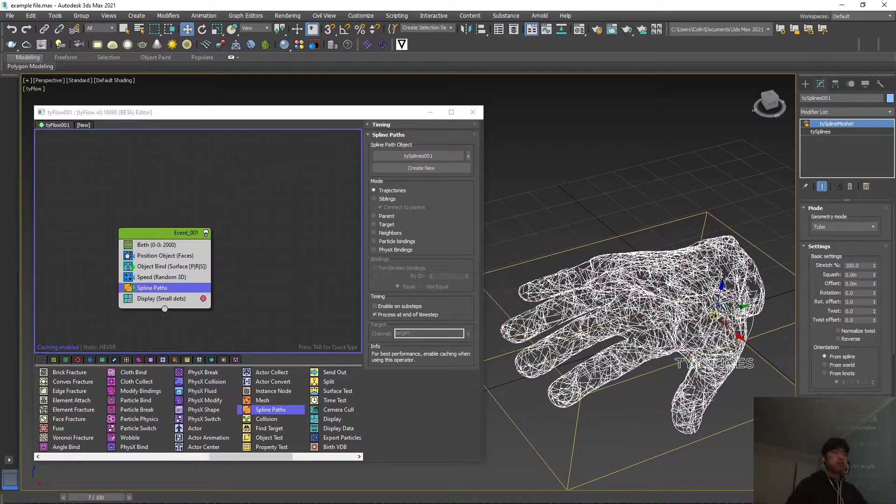
{"action": "scroll", "coordinate": [629, 417], "scroll_direction": "down", "scroll_amount": 3}
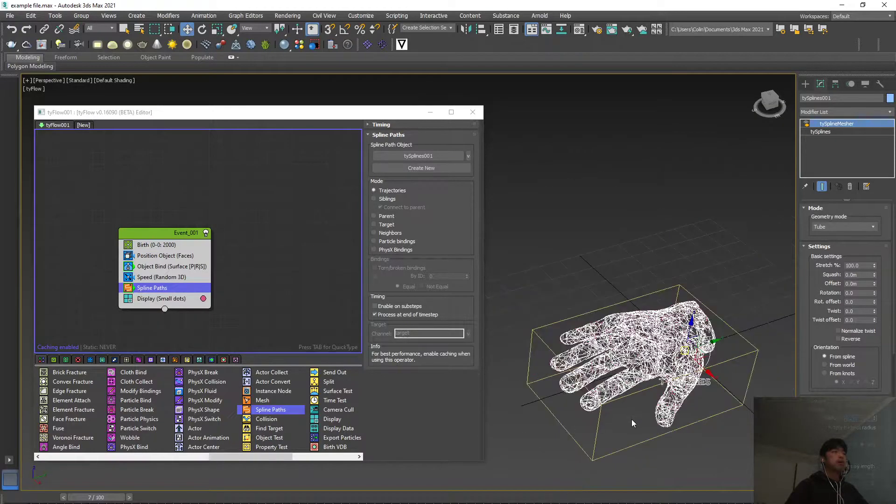
{"action": "left_click", "coordinate": [631, 419]}
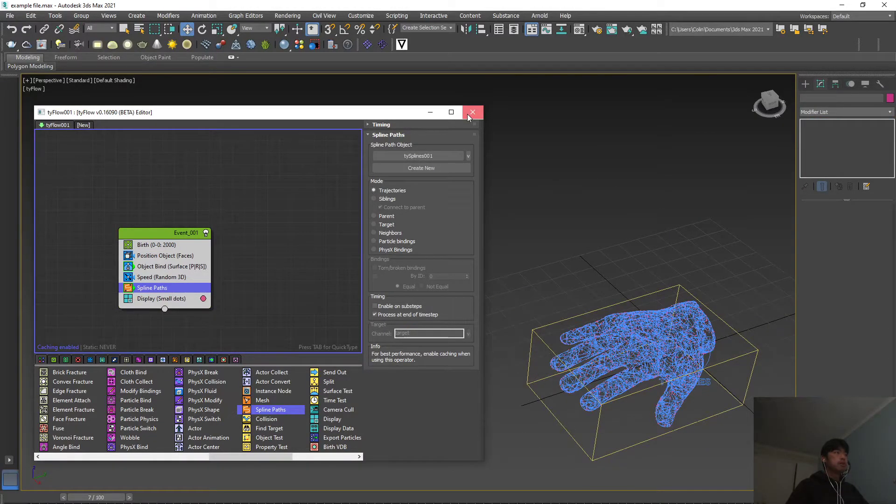
Set the Speed operator's magnitude to 0.5 m and scrub the animation to frame 11 to check the spline trails
{"action": "left_click", "coordinate": [159, 277]}
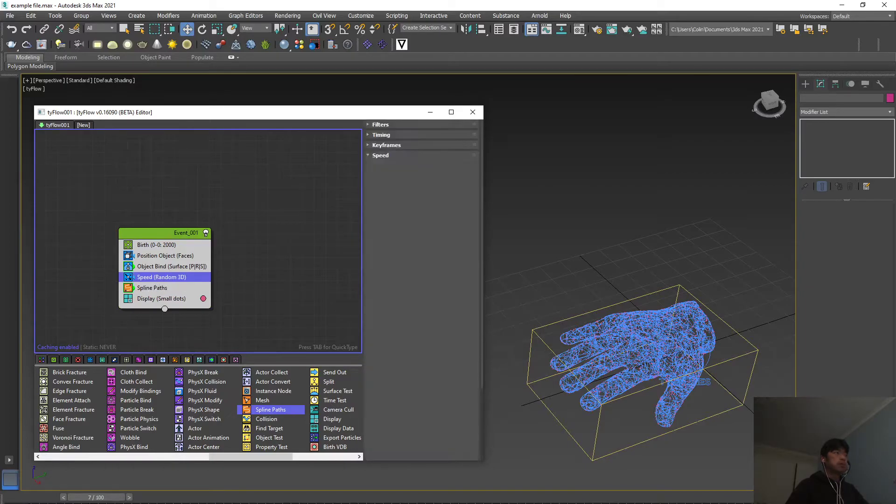
{"action": "scroll", "coordinate": [649, 372], "scroll_direction": "up", "scroll_amount": 5}
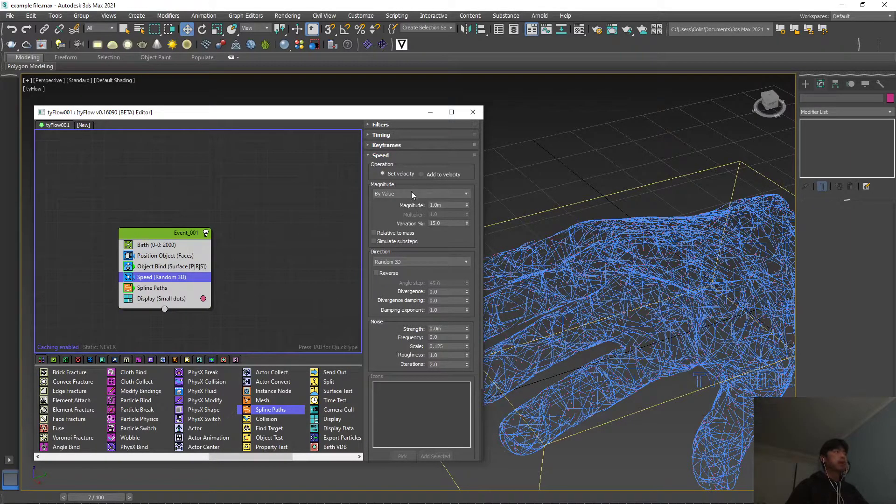
{"action": "double_click", "coordinate": [446, 206]}
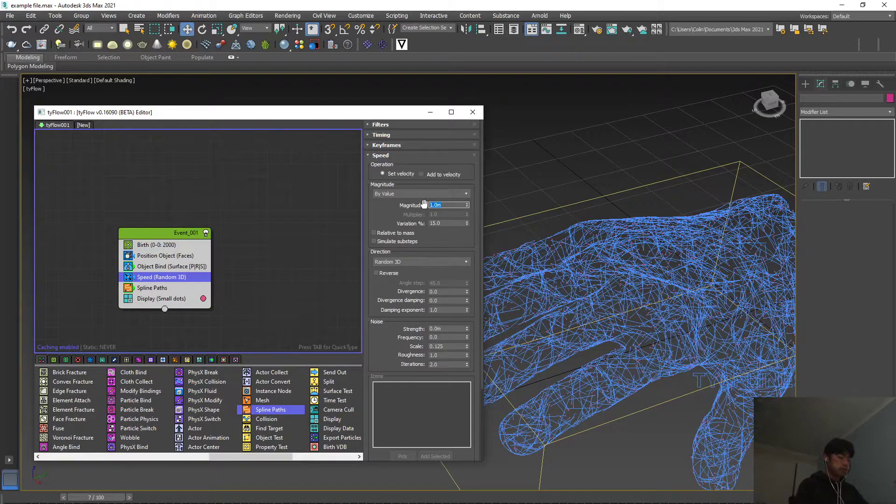
{"action": "type", "text": ".5"}
{"action": "key", "text": "Return"}
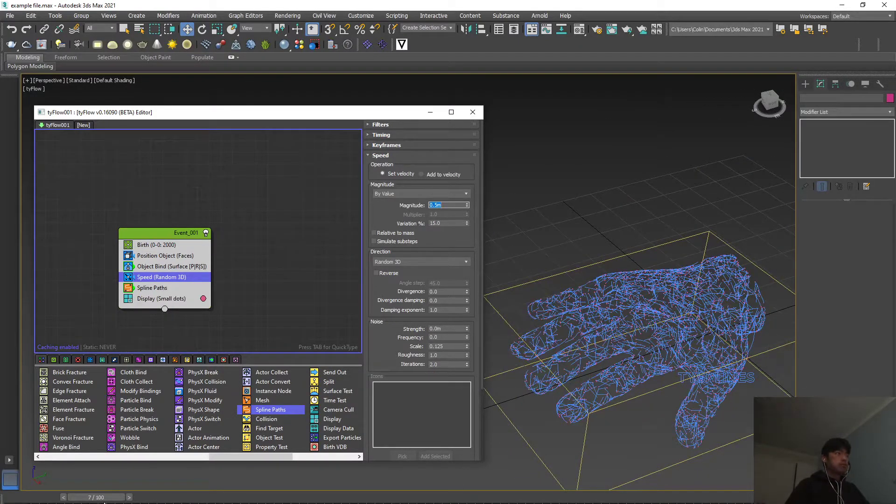
{"action": "left_click_drag", "start_coordinate": [103, 502], "coordinate": [143, 501]}
{"action": "key", "text": "w"}
{"action": "middle_click_drag", "start_coordinate": [550, 354], "coordinate": [670, 290], "text": "alt"}
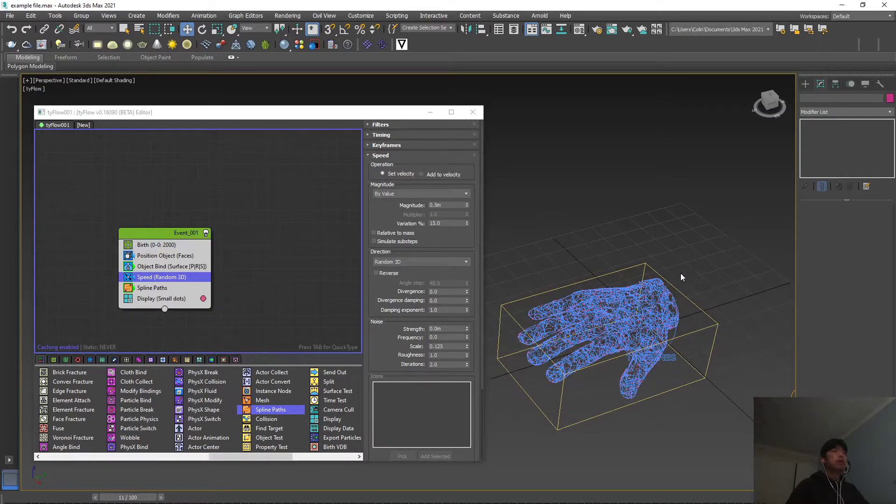
Unhide the two V-Ray lights, VRayLight002 and VRayLight003, through the Scene Explorer, and close it
{"action": "right_click", "coordinate": [686, 276]}
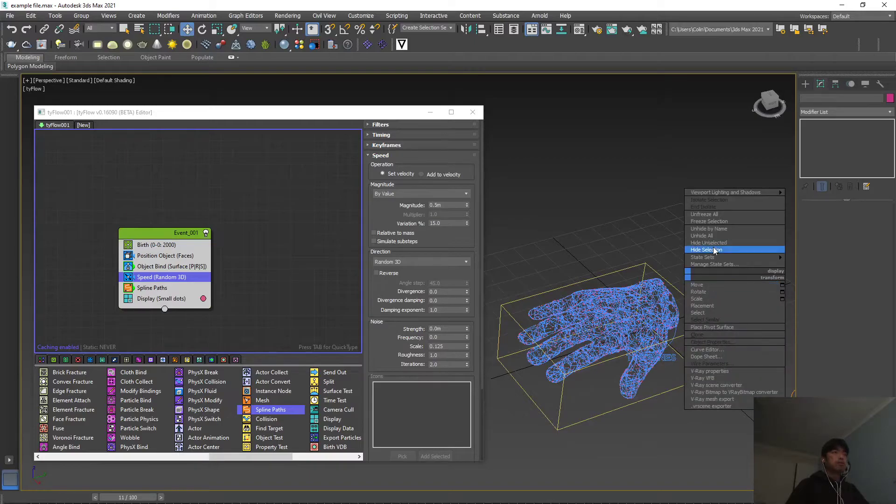
{"action": "left_click", "coordinate": [501, 30]}
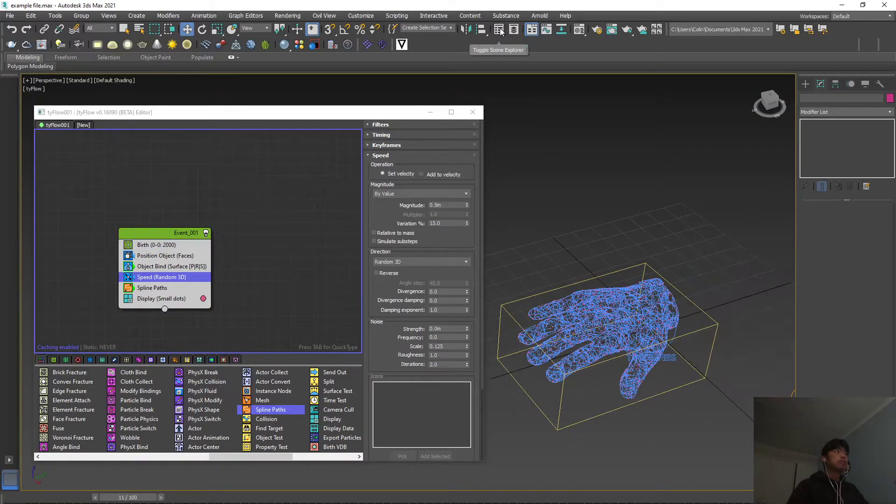
{"action": "left_click", "coordinate": [499, 29]}
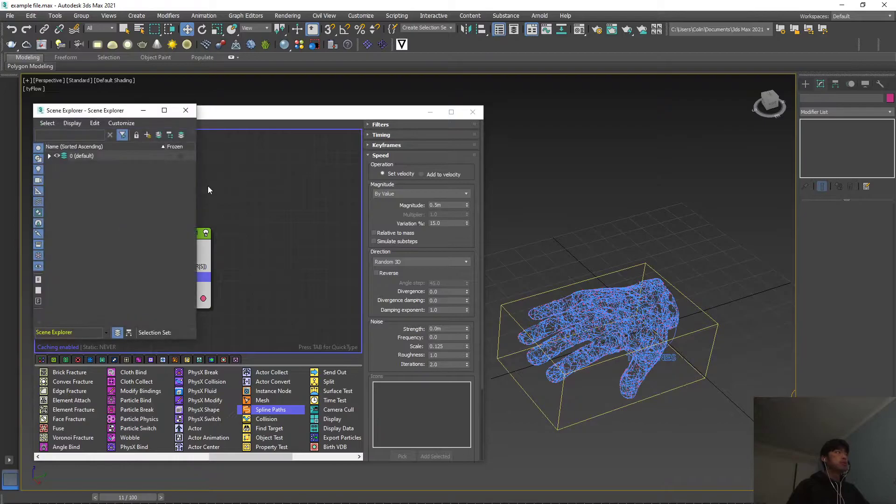
{"action": "left_click", "coordinate": [49, 156]}
{"action": "left_click", "coordinate": [66, 190]}
{"action": "left_click", "coordinate": [66, 198]}
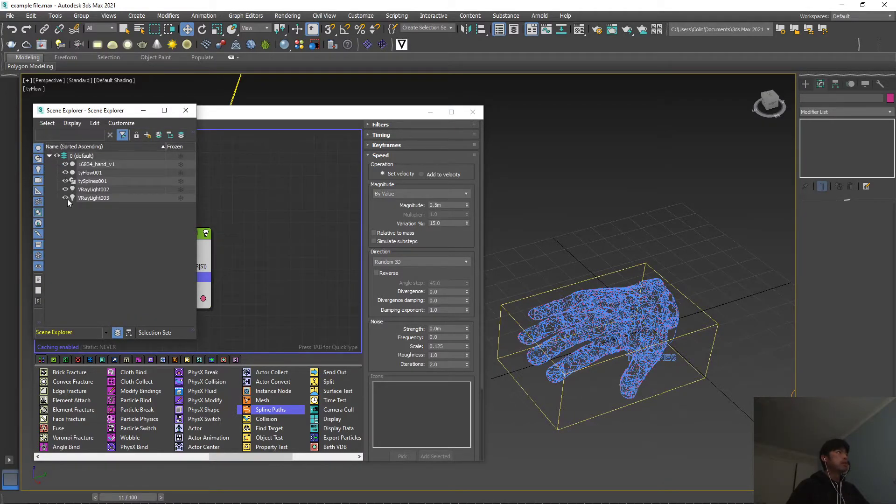
{"action": "left_click", "coordinate": [186, 111]}
Minimize the tyFlow editor and preview the spline hand in the perspective view with V-Ray Viewport IPR, examining the rendered strands
{"action": "middle_click_drag", "start_coordinate": [586, 251], "coordinate": [538, 252]}
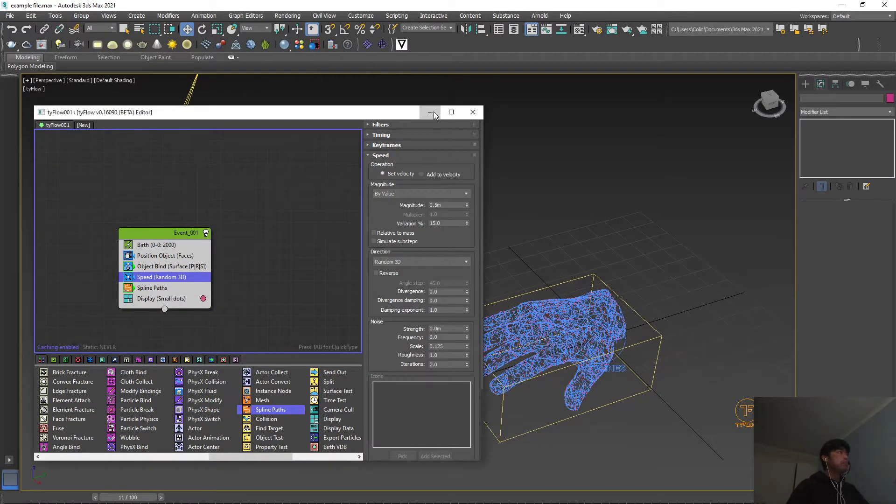
{"action": "left_click", "coordinate": [431, 112]}
{"action": "middle_click_drag", "start_coordinate": [486, 243], "coordinate": [449, 220]}
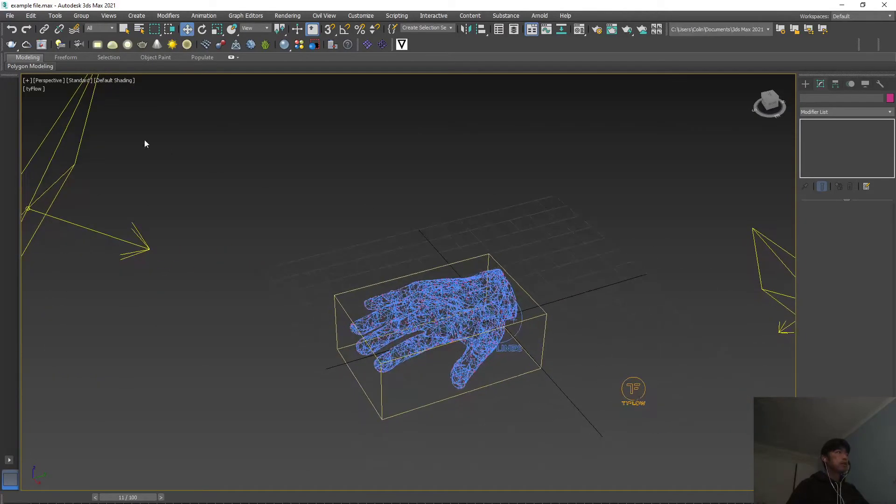
{"action": "left_click", "coordinate": [83, 82]}
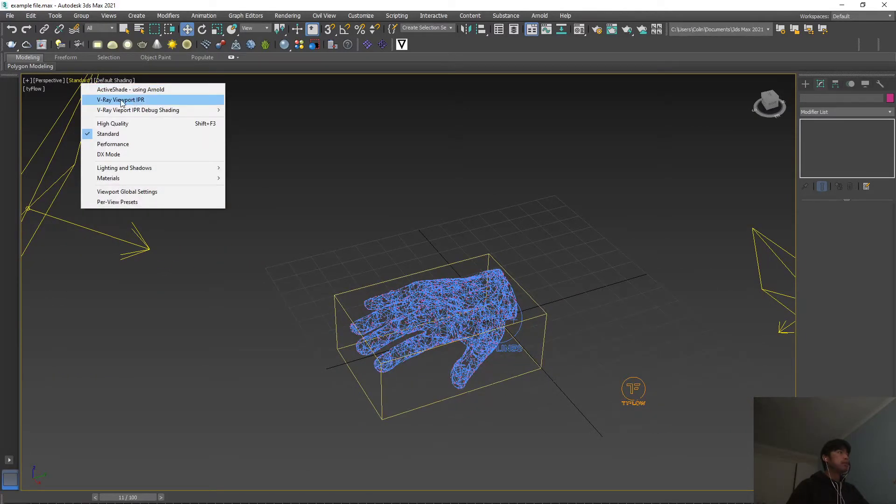
{"action": "left_click", "coordinate": [133, 99]}
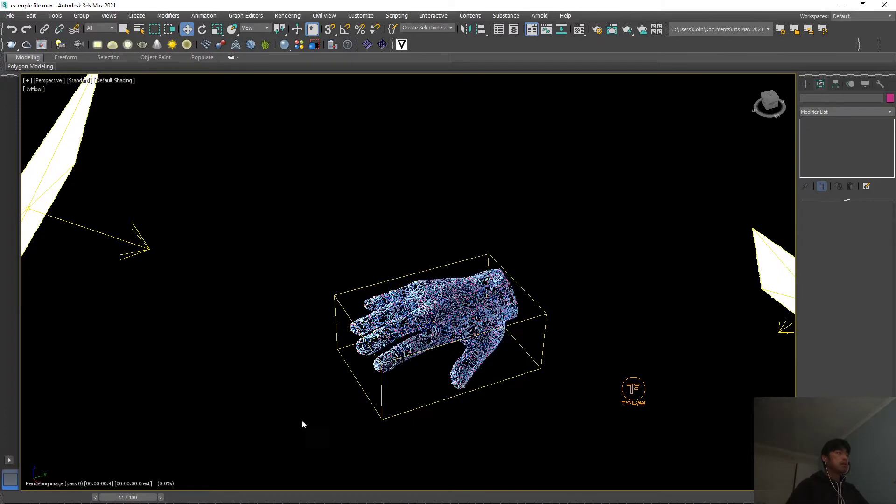
{"action": "scroll", "coordinate": [411, 350], "scroll_direction": "up", "scroll_amount": 3}
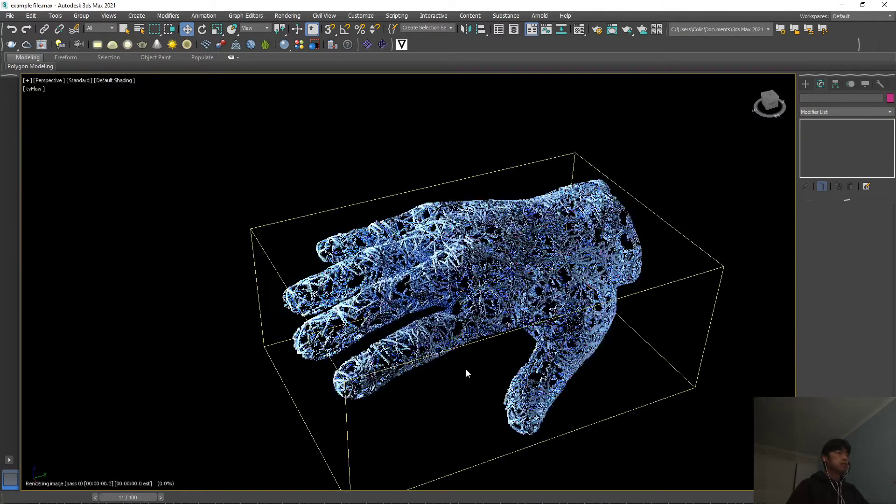
{"action": "scroll", "coordinate": [465, 369], "scroll_direction": "up", "scroll_amount": 4}
{"action": "scroll", "coordinate": [475, 400], "scroll_direction": "down", "scroll_amount": 5}
{"action": "middle_click_drag", "start_coordinate": [460, 406], "coordinate": [448, 403]}
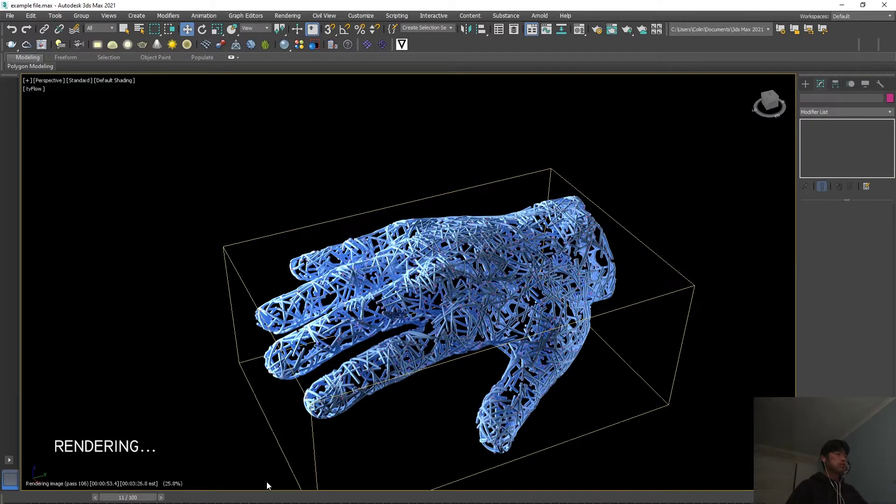
{"action": "middle_click_drag", "start_coordinate": [357, 452], "coordinate": [357, 430]}
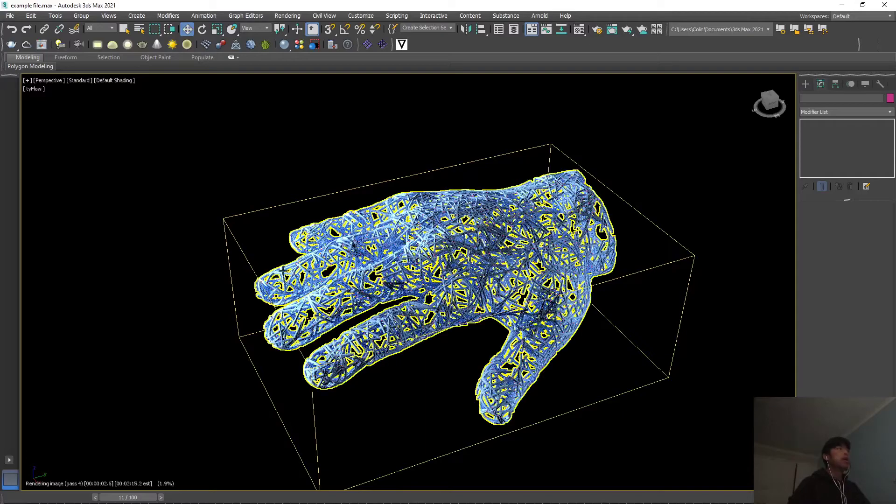
Turn off V-Ray Viewport IPR in the perspective view and bring the whole hand back into view
{"action": "left_click", "coordinate": [73, 81]}
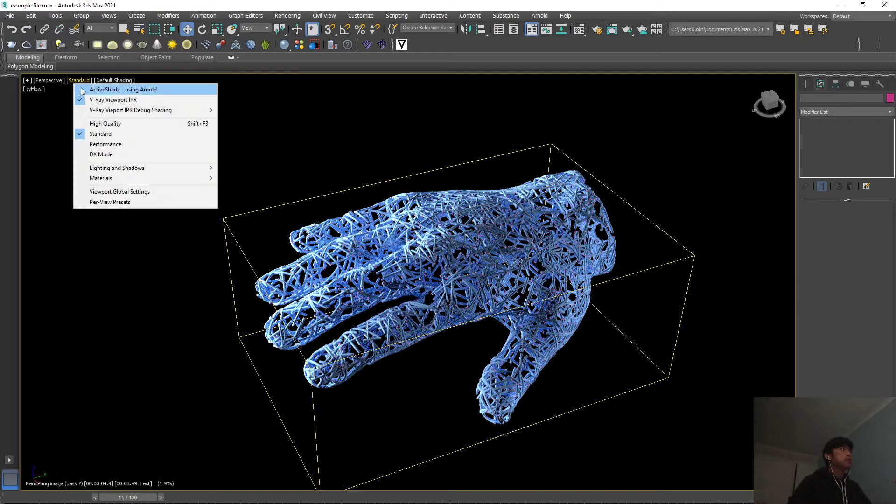
{"action": "left_click", "coordinate": [99, 100]}
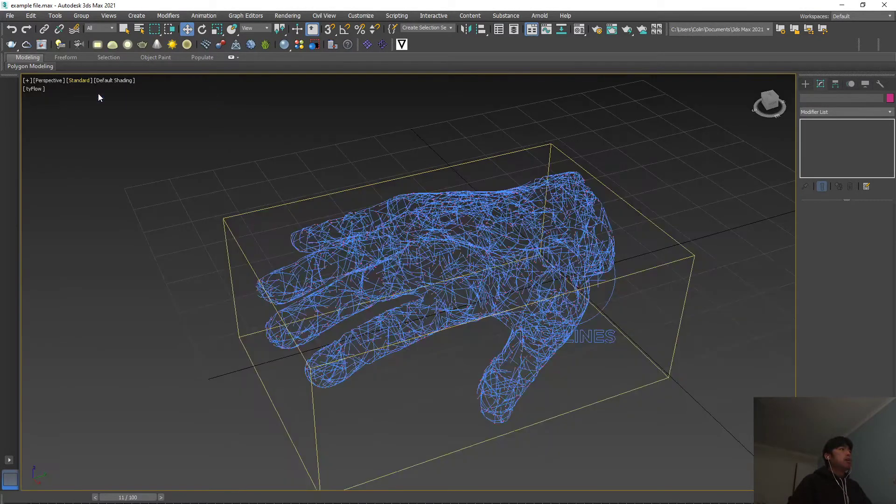
{"action": "scroll", "coordinate": [163, 308], "scroll_direction": "down", "scroll_amount": 4}
{"action": "middle_click_drag", "start_coordinate": [163, 308], "coordinate": [225, 325]}
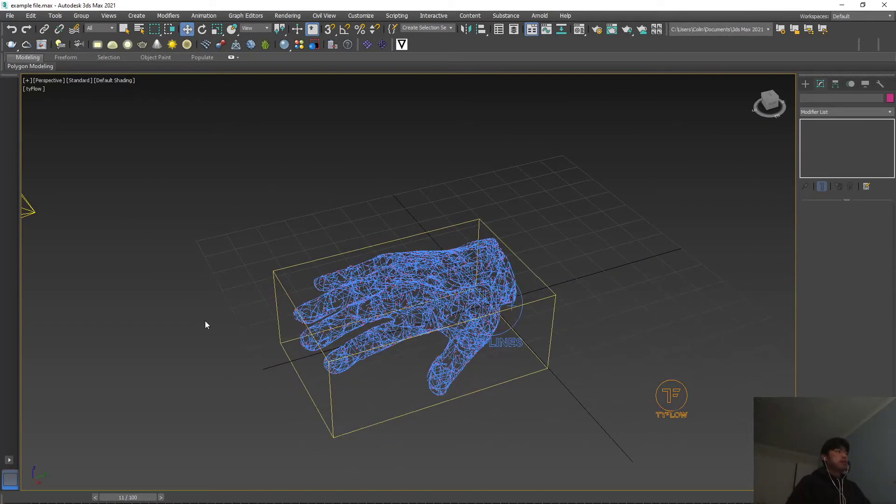